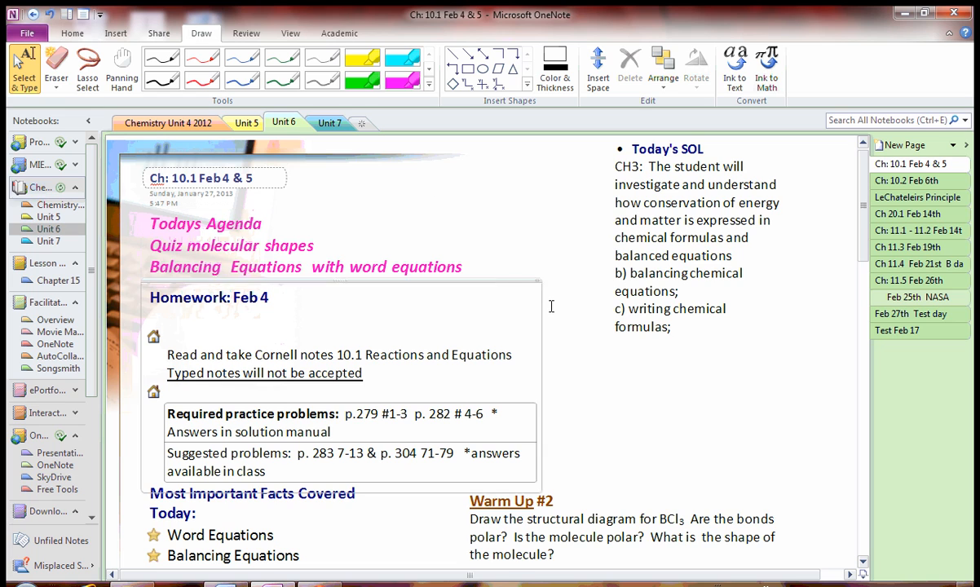
- Add a "testxs" note below the Today's SOL text, shift it slightly, and cut it
{"action": "left_click", "coordinate": [602, 379]}
{"action": "type", "text": "testxs"}
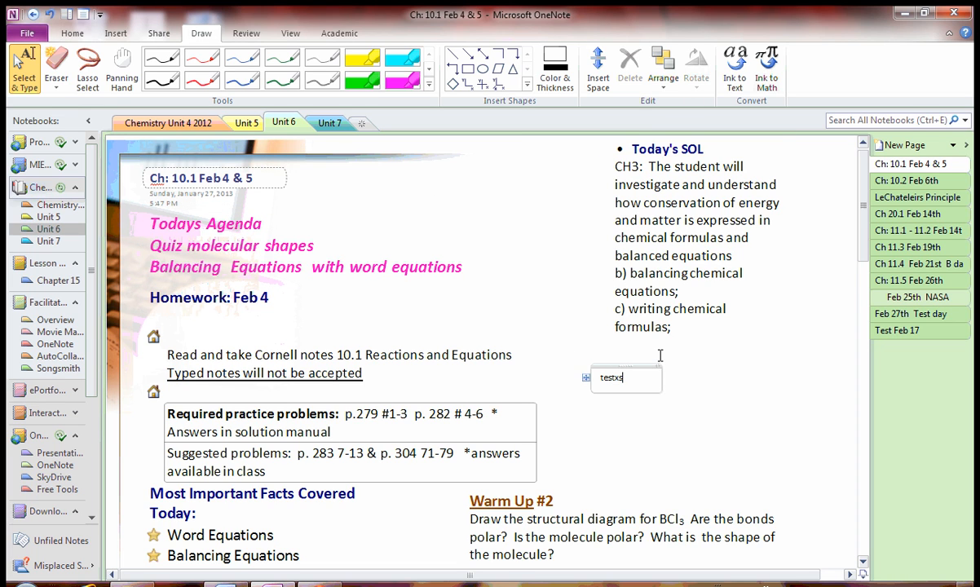
{"action": "left_click_drag", "start_coordinate": [648, 368], "coordinate": [673, 363]}
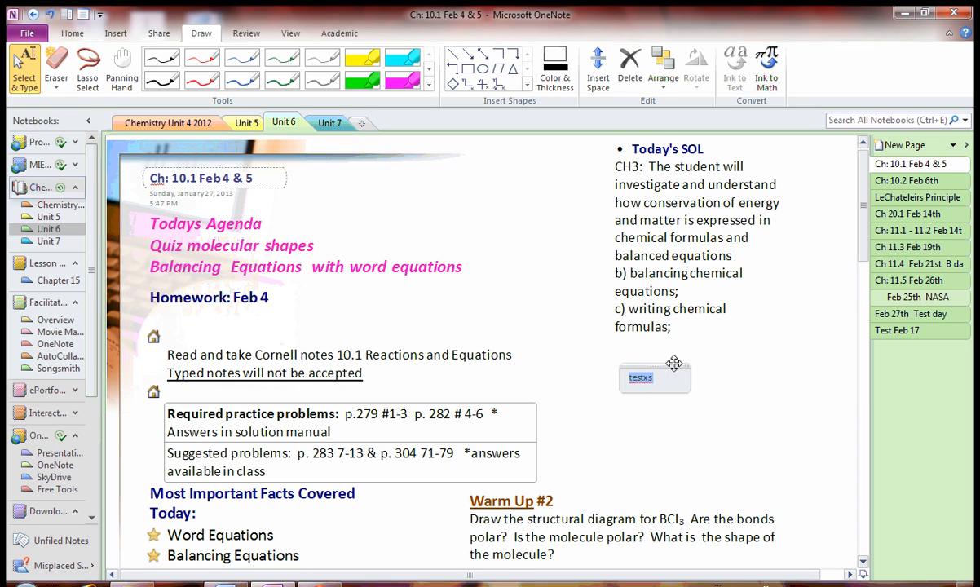
{"action": "right_click", "coordinate": [673, 363]}
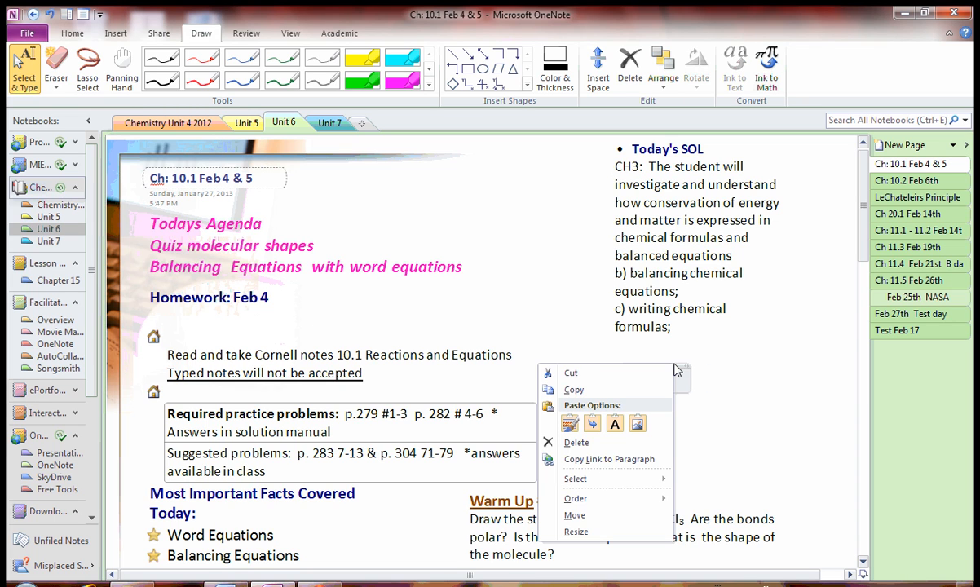
{"action": "left_click", "coordinate": [592, 376]}
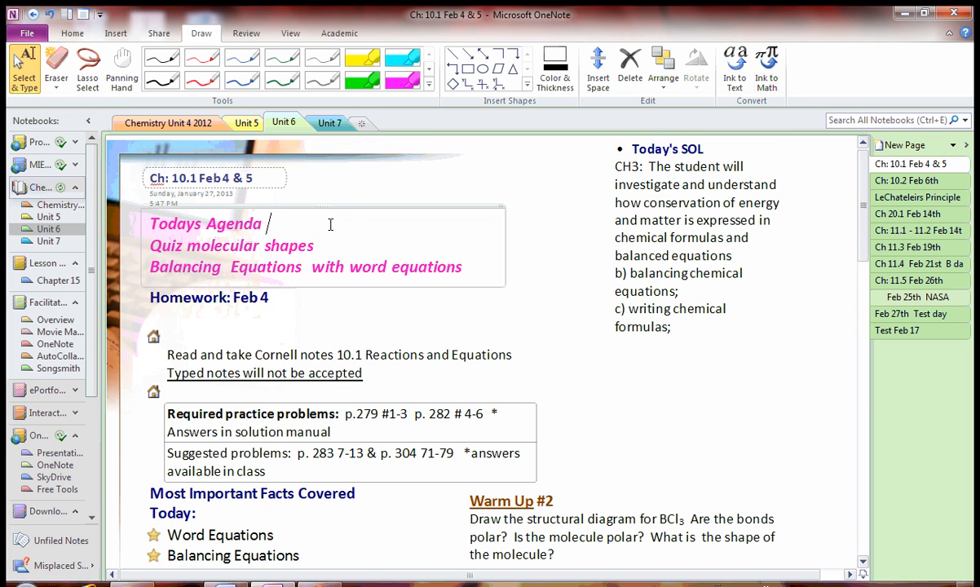
- Move the Todays Agenda text container down slightly and return it to its place above the homework heading
{"action": "mouse_move", "coordinate": [350, 205]}
{"action": "left_mouse_down"}
{"action": "mouse_move", "coordinate": [407, 189]}
{"action": "mouse_move", "coordinate": [390, 208]}
{"action": "mouse_move", "coordinate": [333, 207]}
{"action": "mouse_move", "coordinate": [346, 213]}
{"action": "left_mouse_up"}
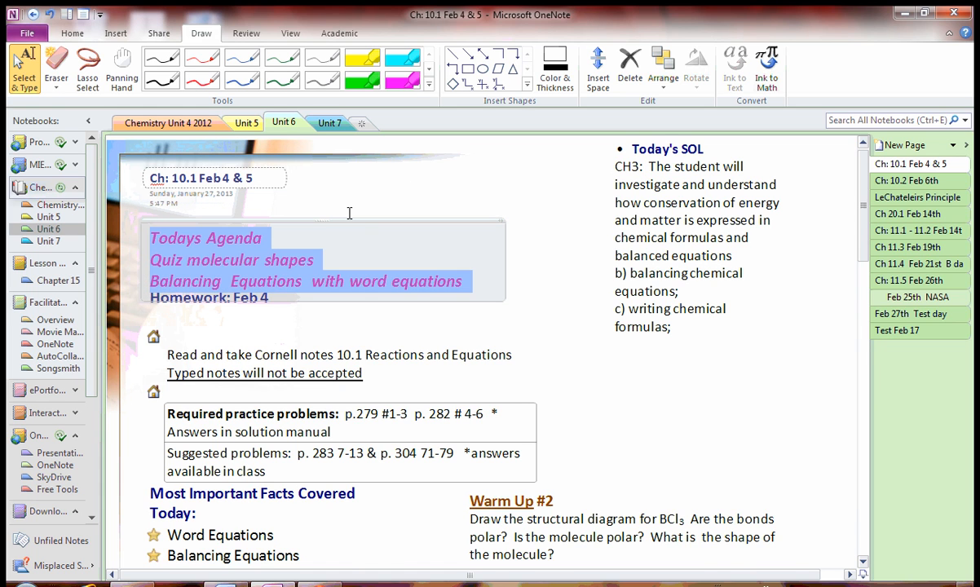
{"action": "left_click_drag", "start_coordinate": [444, 223], "coordinate": [444, 209]}
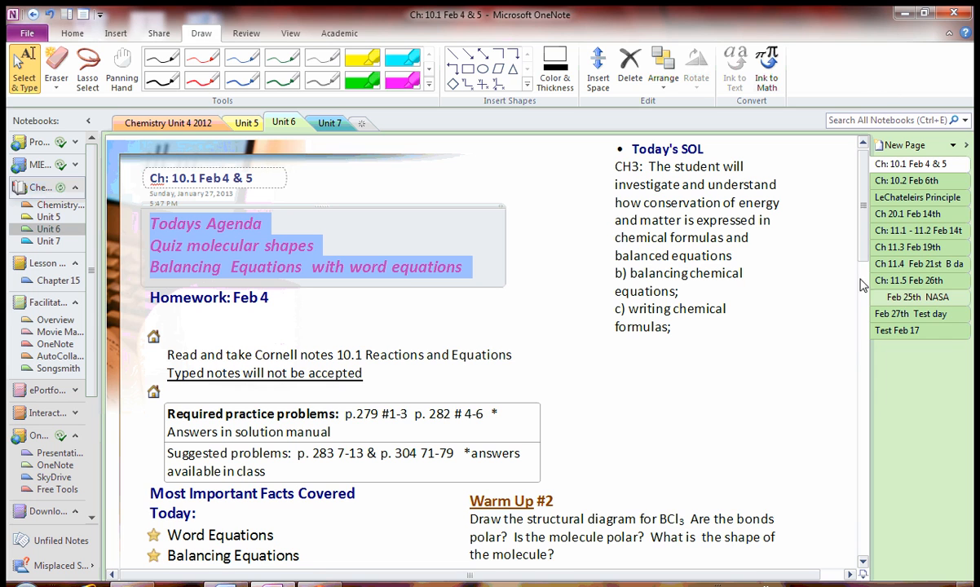
- Insert blank writing space between the Warm Up #2 question and the Balancing equations link
{"action": "left_click_drag", "start_coordinate": [866, 248], "coordinate": [869, 266]}
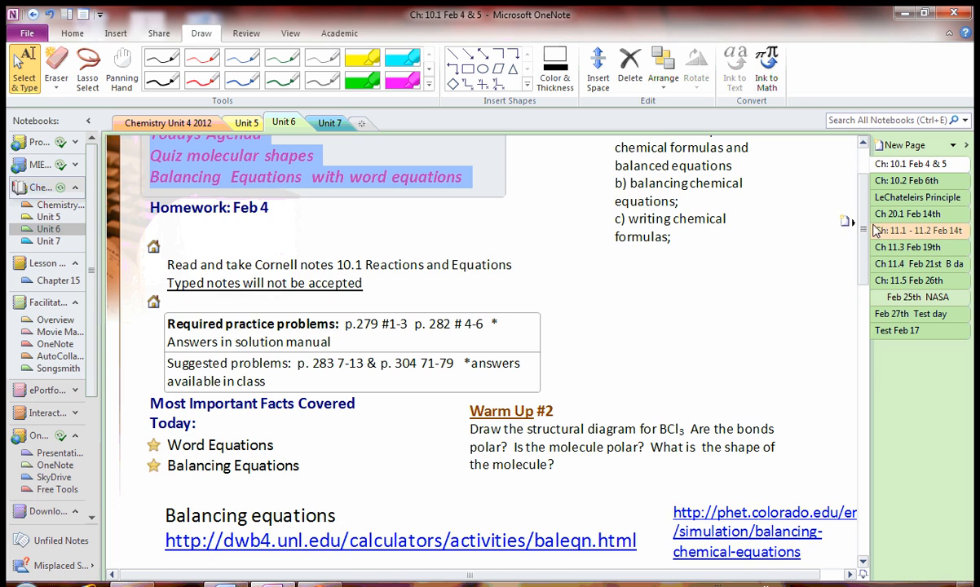
{"action": "scroll", "coordinate": [563, 302], "scroll_direction": "down", "scroll_amount": 3}
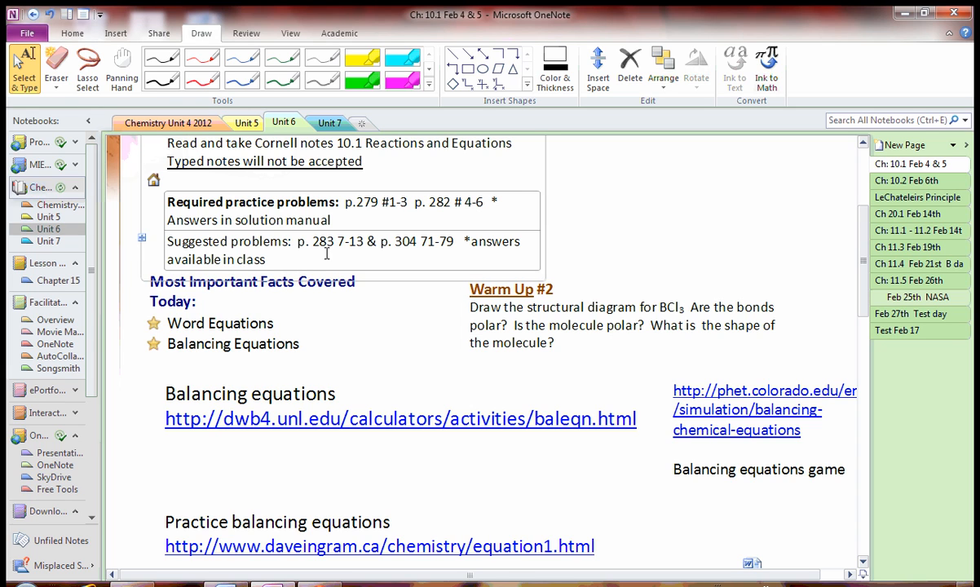
{"action": "left_click", "coordinate": [118, 34]}
{"action": "left_click", "coordinate": [23, 73]}
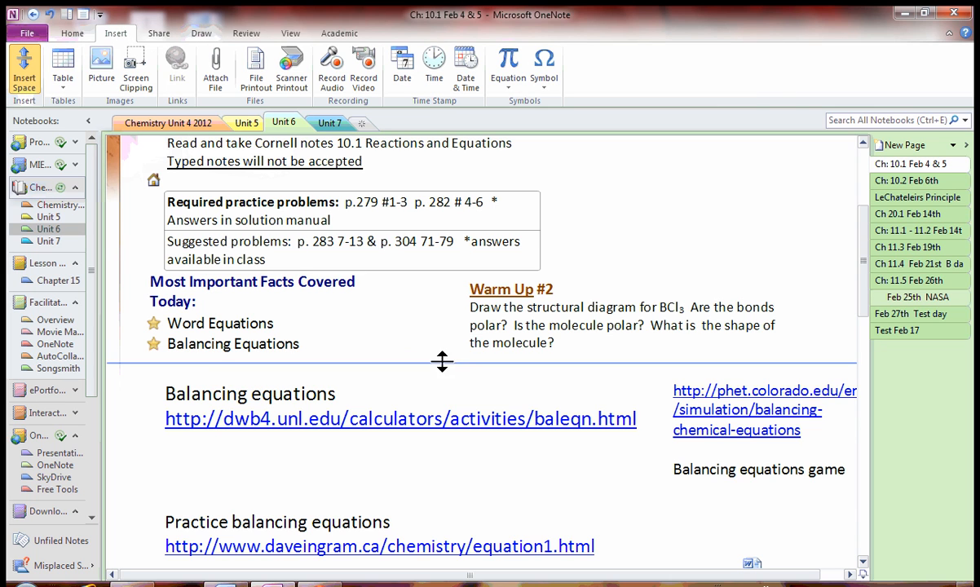
{"action": "left_click_drag", "start_coordinate": [491, 352], "coordinate": [502, 455]}
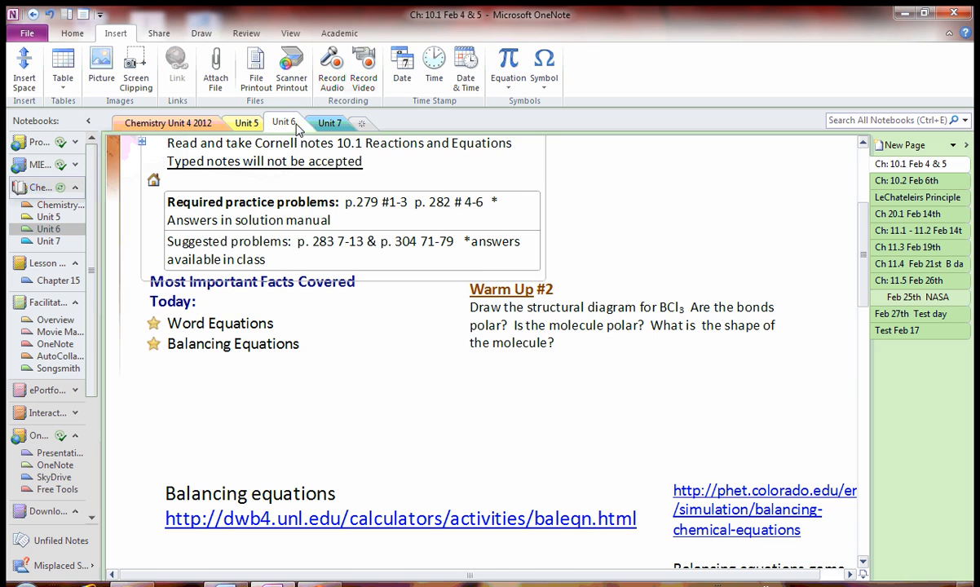
- Circle BCl3 in the Warm Up #2 question with the thin red pen
{"action": "left_click", "coordinate": [202, 34]}
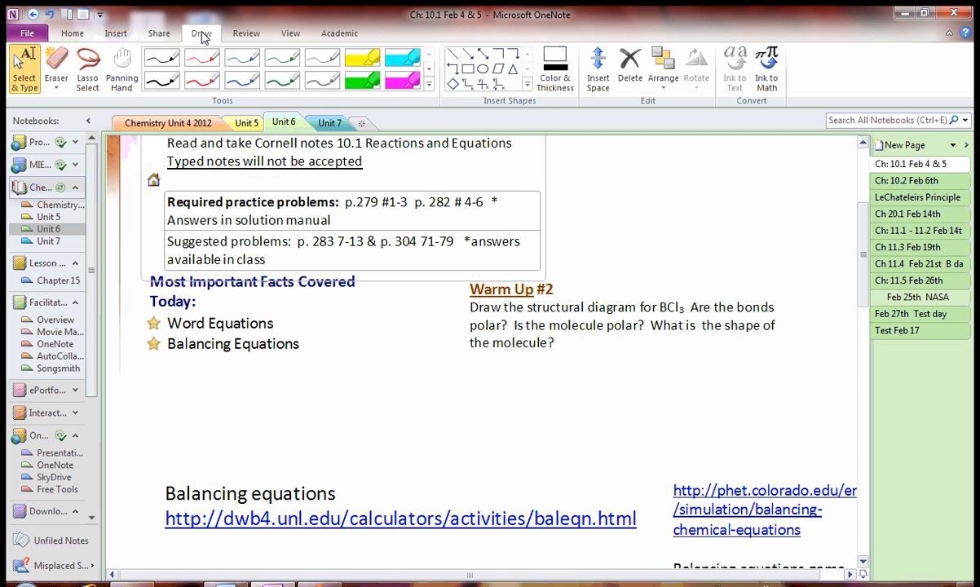
{"action": "left_click", "coordinate": [201, 57]}
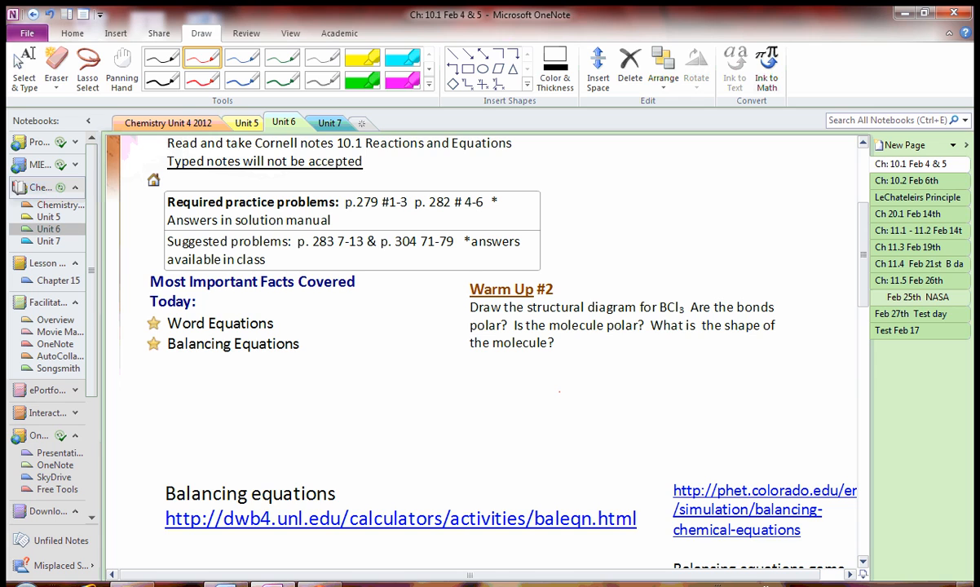
{"action": "left_click_drag", "start_coordinate": [677, 288], "coordinate": [684, 293]}
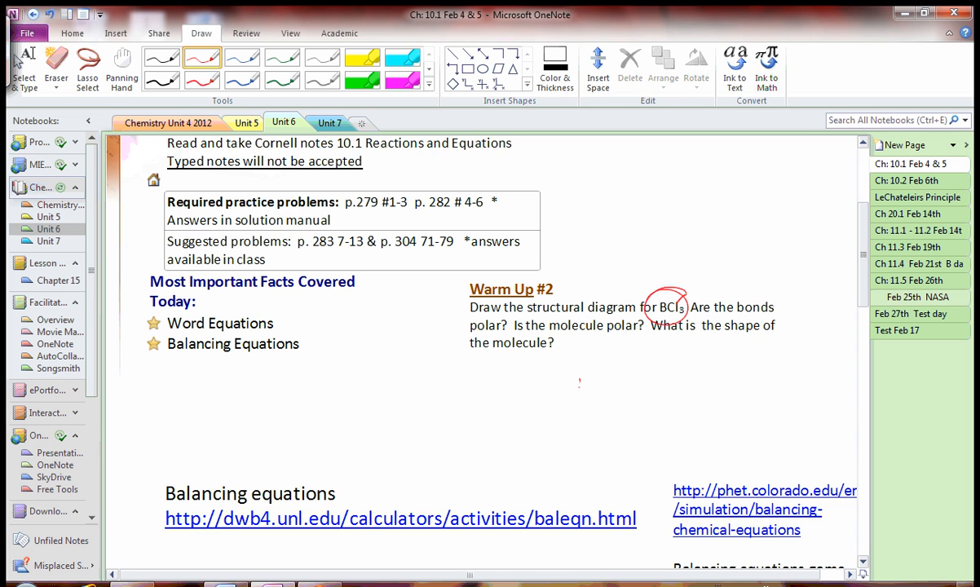
- Draw the BCl3 structure in red below Warm Up #2: B surrounded by three Cl, with electron-pair dots for each bond
{"action": "mouse_move", "coordinate": [579, 373]}
{"action": "left_mouse_down"}
{"action": "mouse_move", "coordinate": [593, 392]}
{"action": "mouse_move", "coordinate": [582, 416]}
{"action": "left_mouse_up"}
{"action": "left_click_drag", "start_coordinate": [660, 380], "coordinate": [667, 413]}
{"action": "left_click_drag", "start_coordinate": [693, 377], "coordinate": [689, 411]}
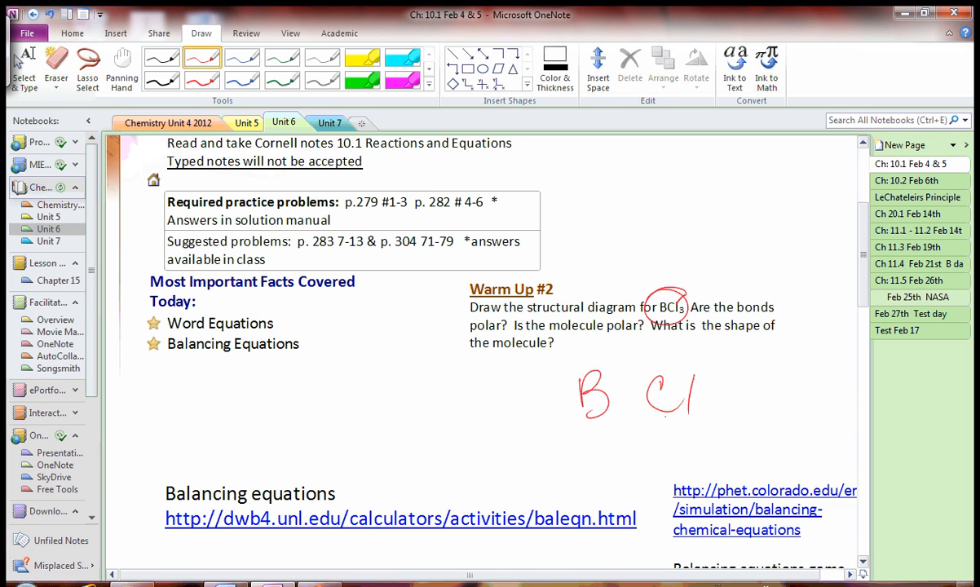
{"action": "left_click_drag", "start_coordinate": [584, 450], "coordinate": [602, 475]}
{"action": "left_click_drag", "start_coordinate": [621, 445], "coordinate": [619, 472]}
{"action": "left_click_drag", "start_coordinate": [511, 389], "coordinate": [534, 424]}
{"action": "left_click", "coordinate": [544, 394]}
{"action": "left_click", "coordinate": [543, 403]}
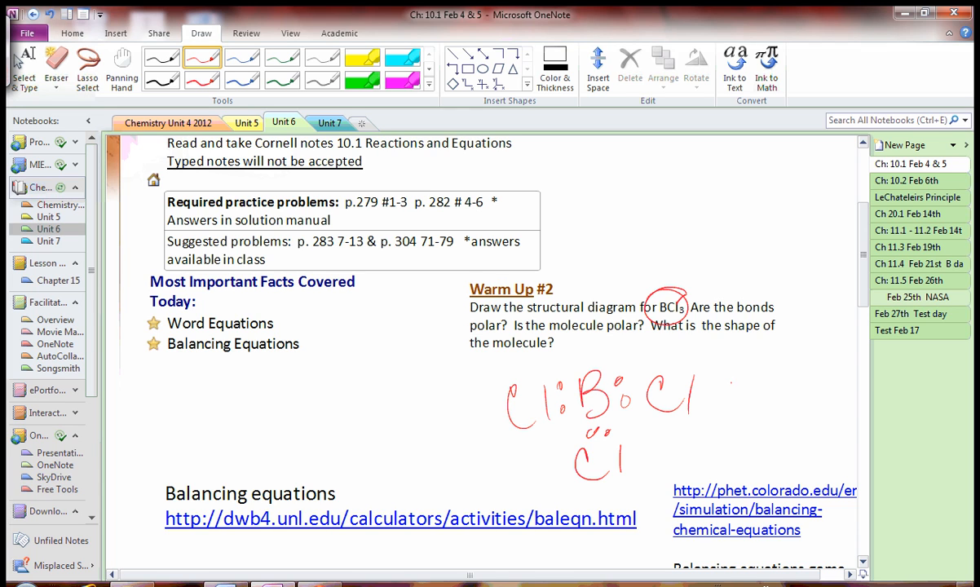
- Handwrite "trigon. planar" in red beside the BCl3 structure and return to the Select & Type tool
{"action": "mouse_move", "coordinate": [724, 354]}
{"action": "left_mouse_down"}
{"action": "mouse_move", "coordinate": [722, 401]}
{"action": "mouse_move", "coordinate": [739, 394]}
{"action": "left_mouse_up"}
{"action": "mouse_move", "coordinate": [730, 381]}
{"action": "left_mouse_down"}
{"action": "mouse_move", "coordinate": [754, 377]}
{"action": "mouse_move", "coordinate": [784, 412]}
{"action": "mouse_move", "coordinate": [808, 368]}
{"action": "mouse_move", "coordinate": [829, 359]}
{"action": "left_mouse_up"}
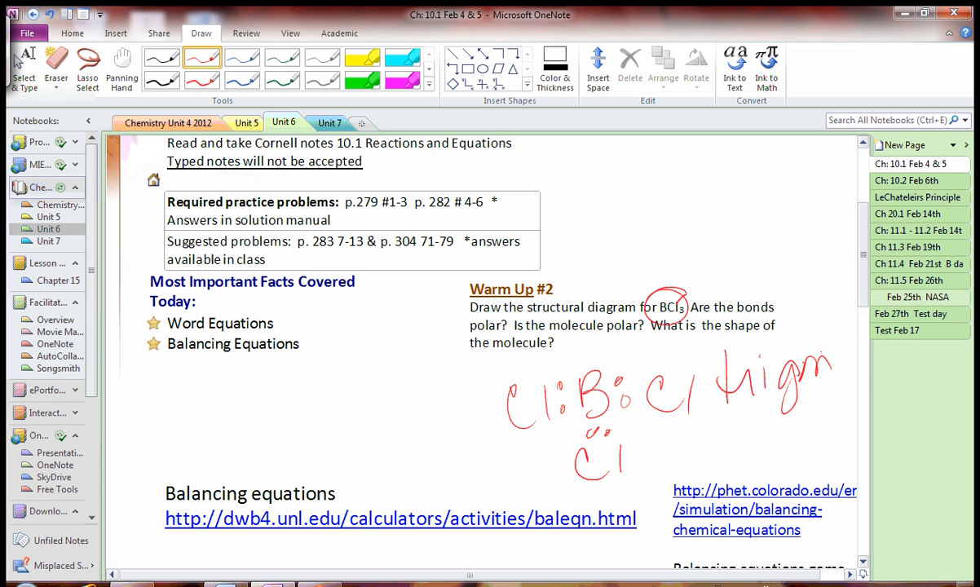
{"action": "mouse_move", "coordinate": [738, 411]}
{"action": "left_mouse_down"}
{"action": "mouse_move", "coordinate": [732, 463]}
{"action": "mouse_move", "coordinate": [762, 404]}
{"action": "mouse_move", "coordinate": [795, 412]}
{"action": "mouse_move", "coordinate": [828, 391]}
{"action": "left_mouse_up"}
{"action": "left_click_drag", "start_coordinate": [830, 403], "coordinate": [838, 388]}
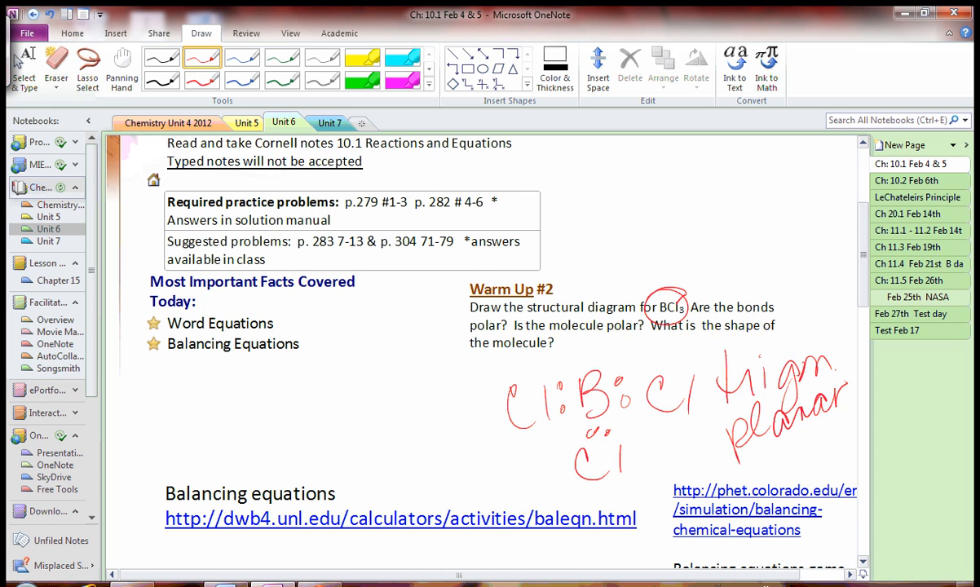
{"action": "left_click", "coordinate": [24, 69]}
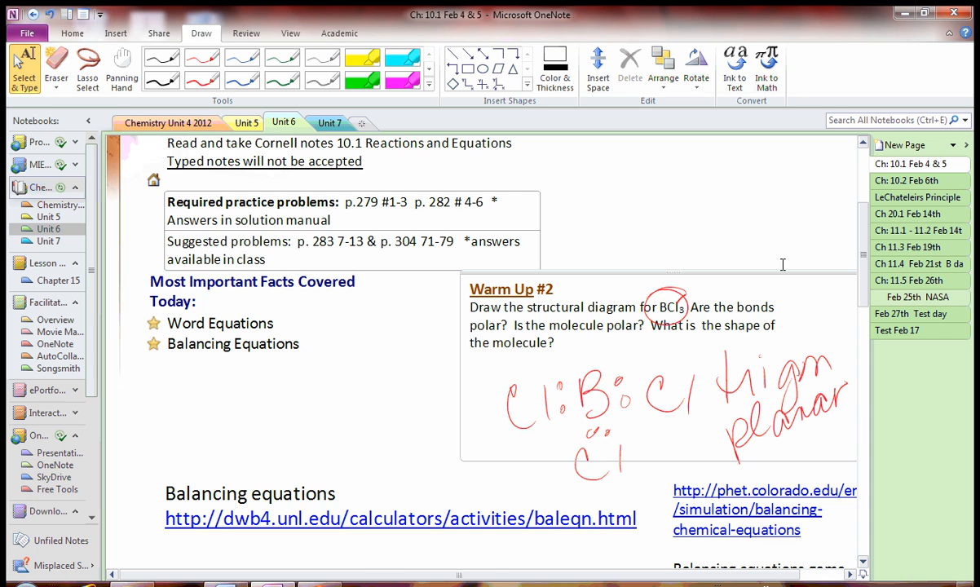
- Move the handwritten HCl + NaOH equation down on the Word Equations Worksheet so it sits clear of question 1's text
{"action": "scroll", "coordinate": [874, 298], "scroll_direction": "down", "scroll_amount": 3}
{"action": "scroll", "coordinate": [875, 298], "scroll_direction": "down", "scroll_amount": 2}
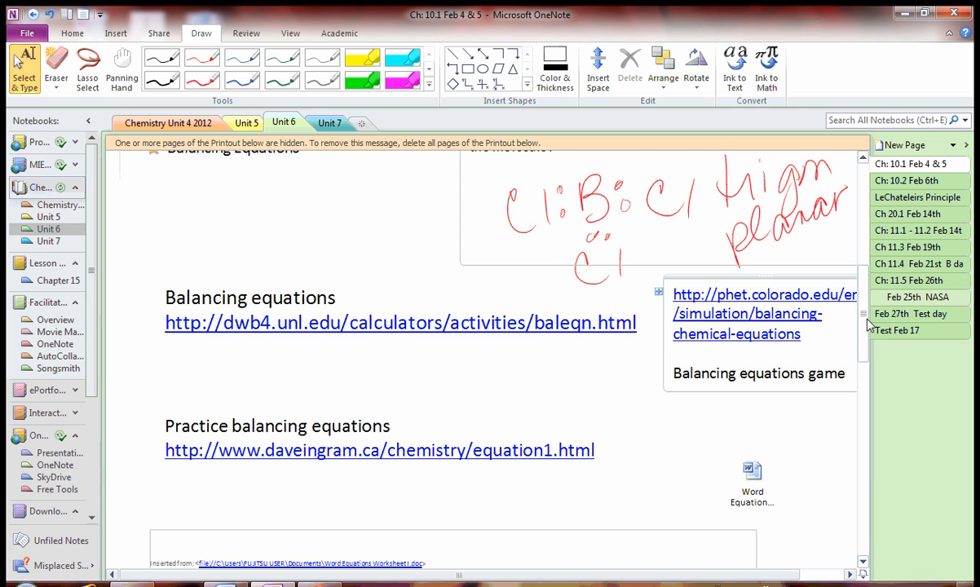
{"action": "left_click_drag", "start_coordinate": [864, 305], "coordinate": [868, 383]}
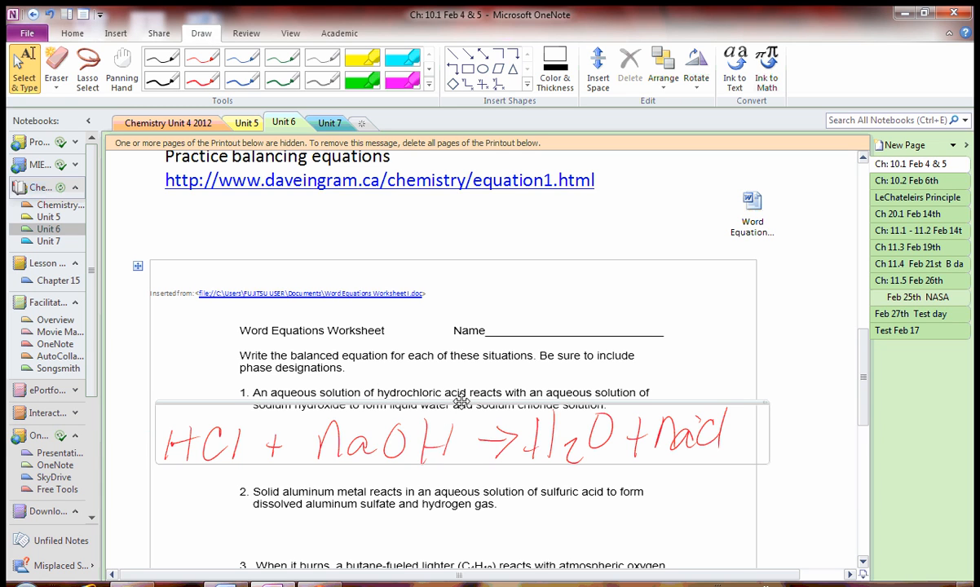
{"action": "left_click_drag", "start_coordinate": [460, 401], "coordinate": [460, 413]}
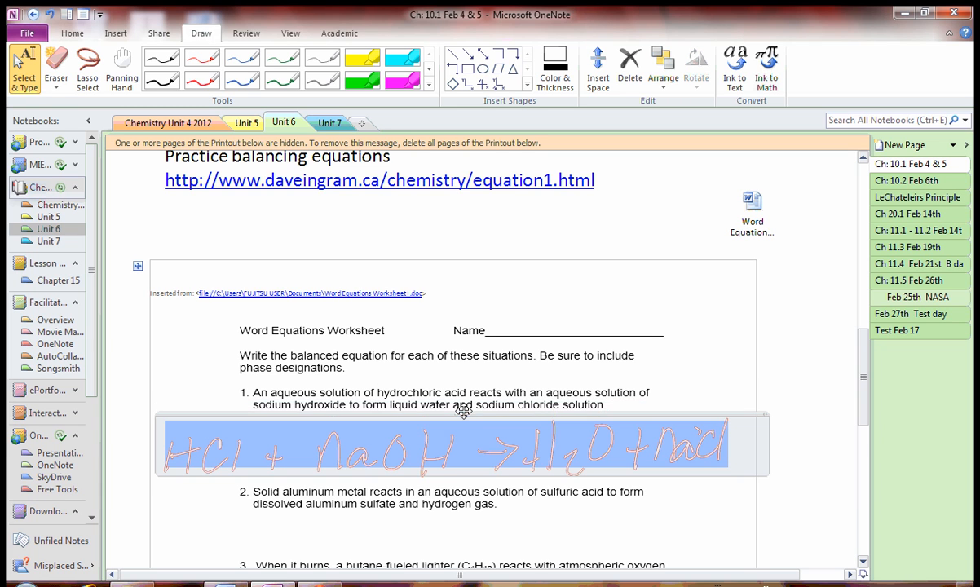
{"action": "left_click", "coordinate": [666, 362]}
{"action": "left_click", "coordinate": [788, 340]}
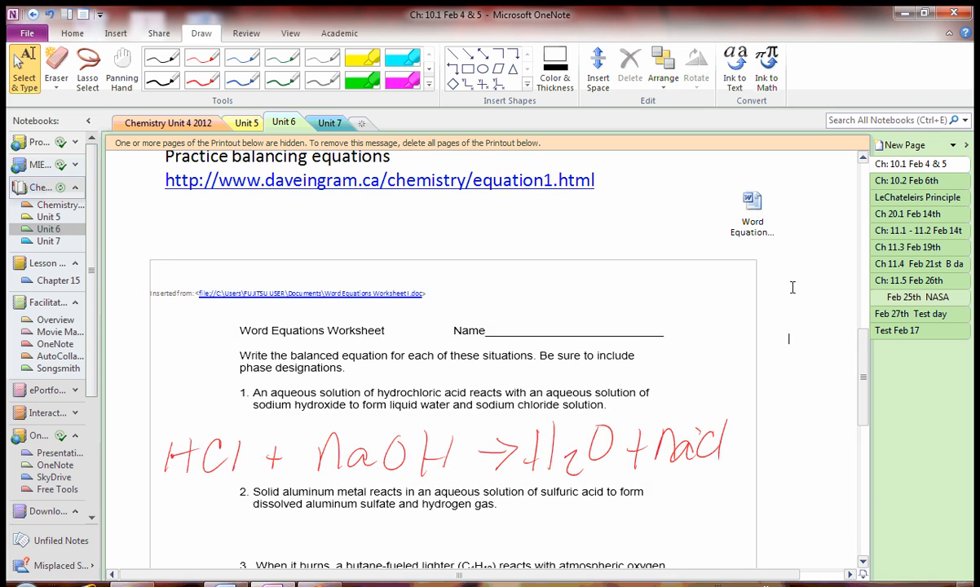
- Shift the Word Equations Worksheet printout slightly to the right behind the handwritten equation
{"action": "left_click", "coordinate": [113, 35]}
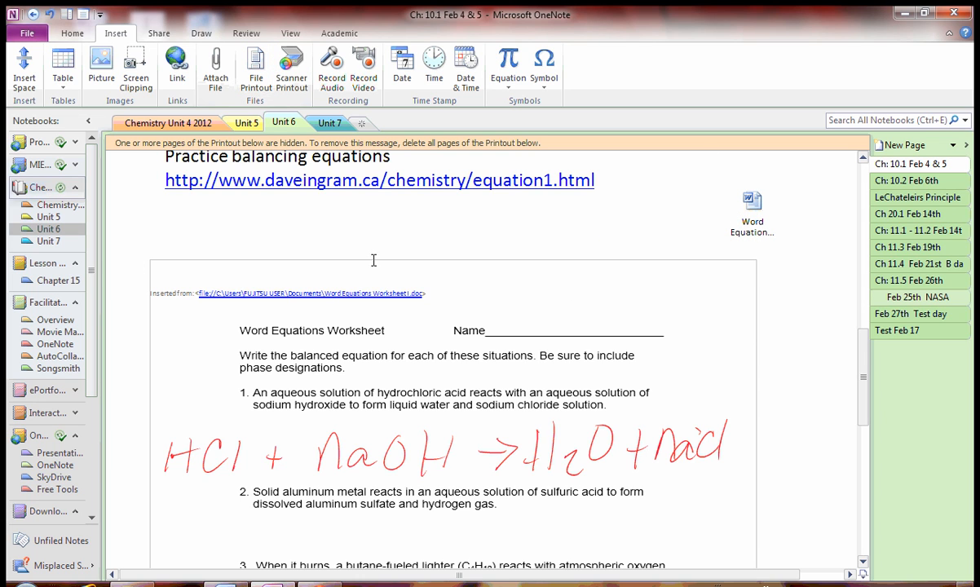
{"action": "left_click", "coordinate": [788, 338]}
{"action": "scroll", "coordinate": [869, 384], "scroll_direction": "down", "scroll_amount": 3}
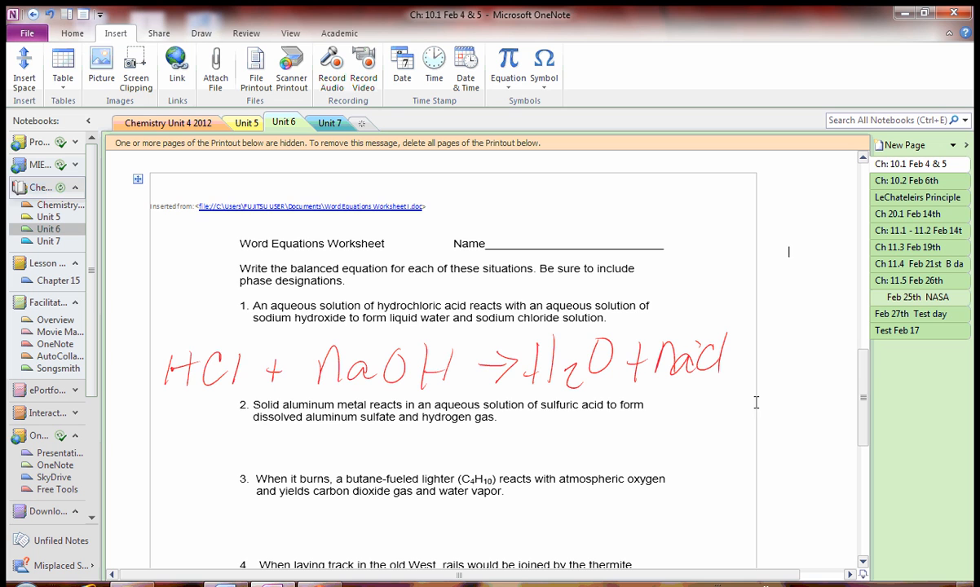
{"action": "left_click_drag", "start_coordinate": [754, 401], "coordinate": [770, 397]}
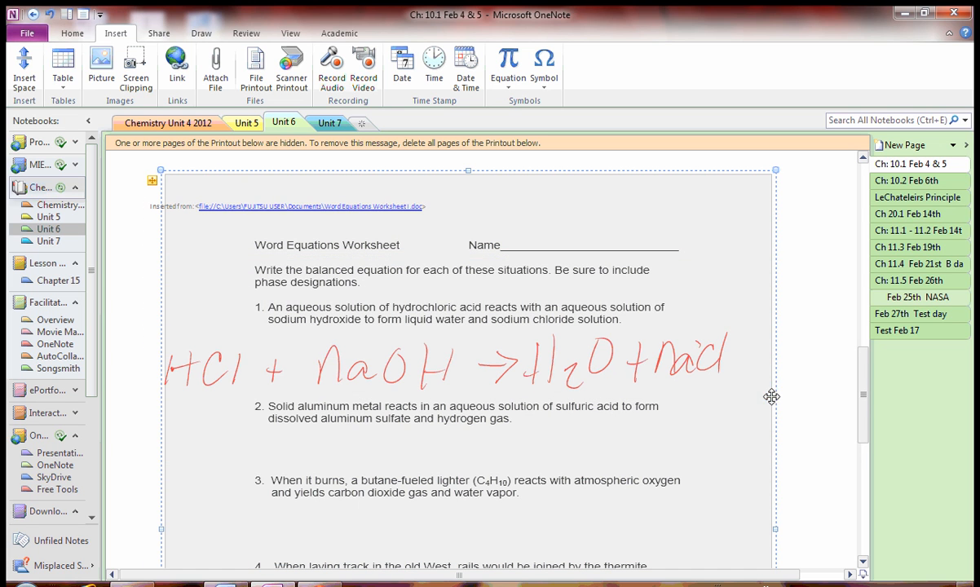
{"action": "left_click", "coordinate": [818, 386]}
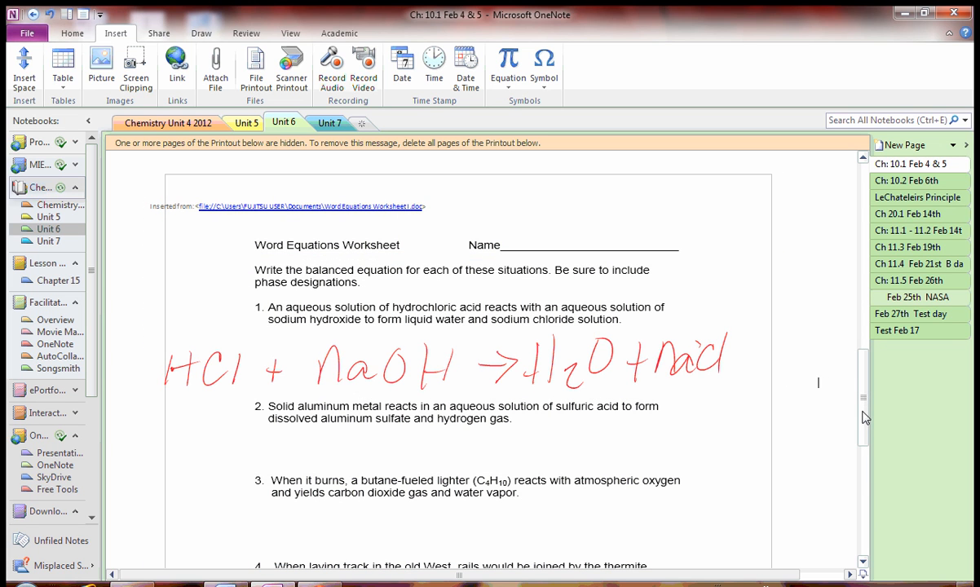
- Open the Ch: 10.2 Feb 6th page and review its homework, key facts and Warm-Up #3
{"action": "mouse_move", "coordinate": [860, 391]}
{"action": "left_mouse_down"}
{"action": "mouse_move", "coordinate": [864, 455]}
{"action": "mouse_move", "coordinate": [862, 400]}
{"action": "left_mouse_up"}
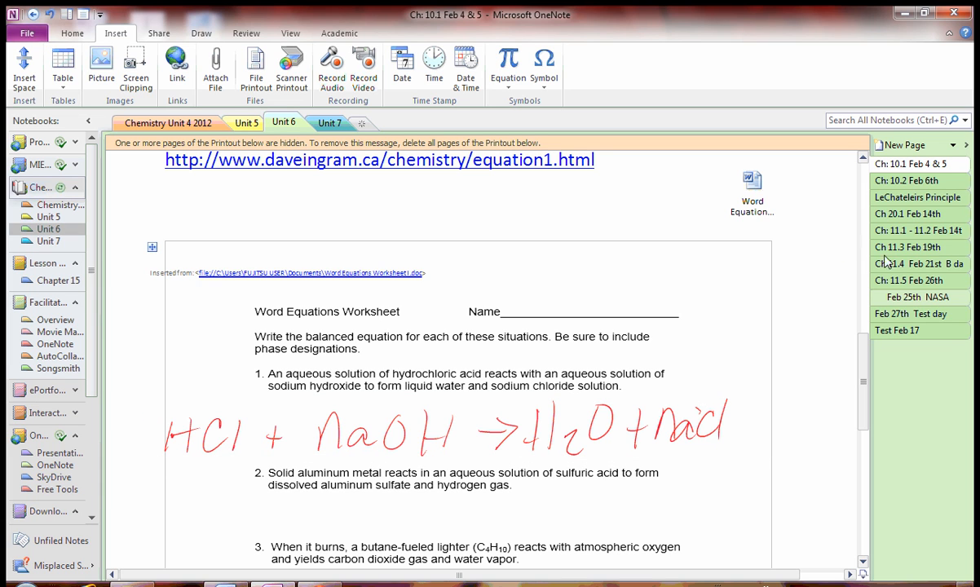
{"action": "left_click", "coordinate": [938, 181]}
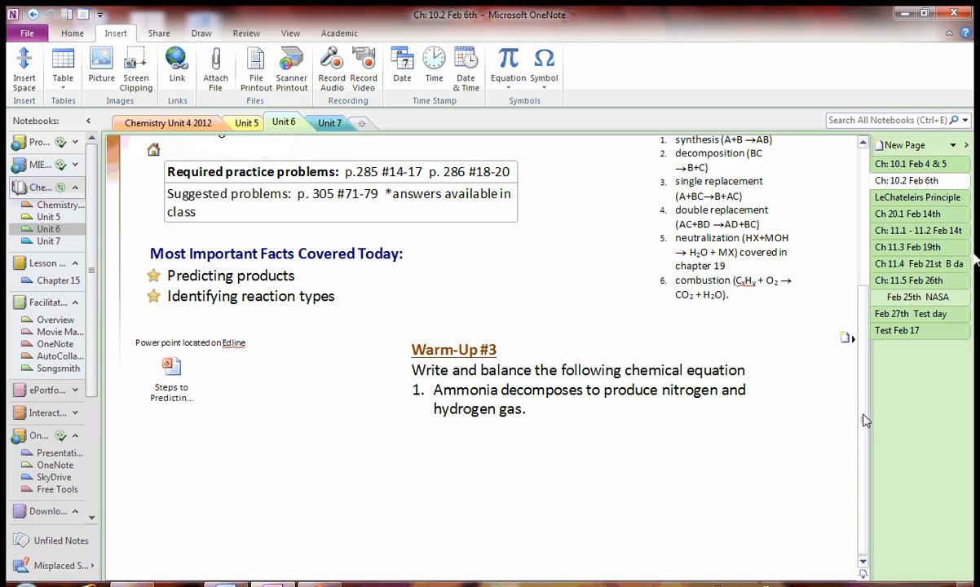
{"action": "left_click_drag", "start_coordinate": [861, 419], "coordinate": [859, 352]}
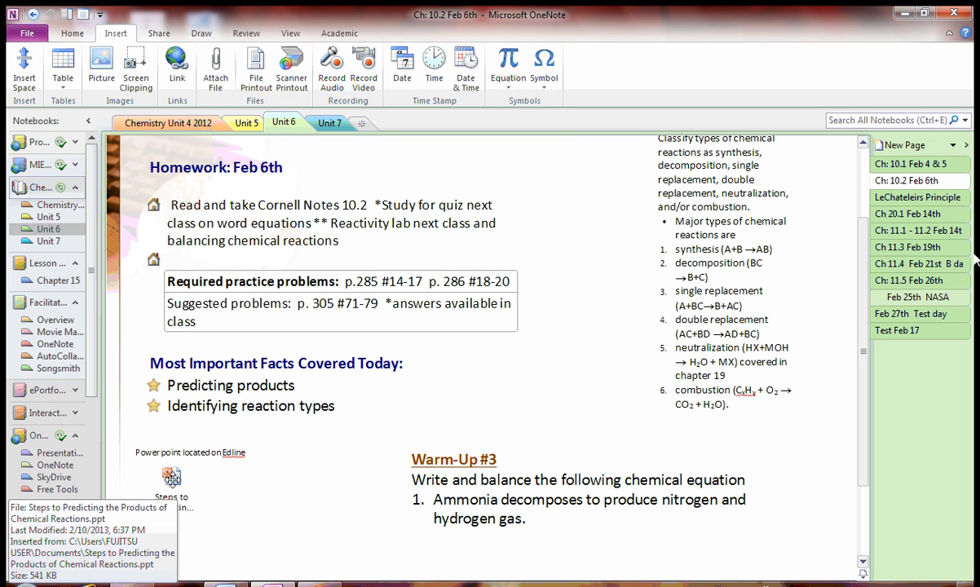
- In the Unit 7 section, create a page from the Academic template Simple Lecture Notes and title it "Test"
{"action": "left_click", "coordinate": [339, 123]}
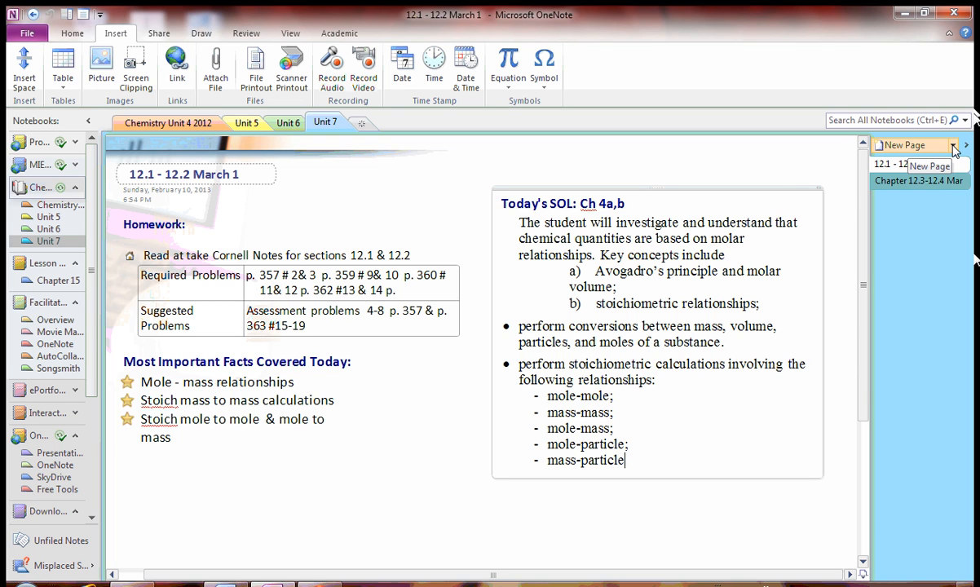
{"action": "left_click", "coordinate": [952, 146]}
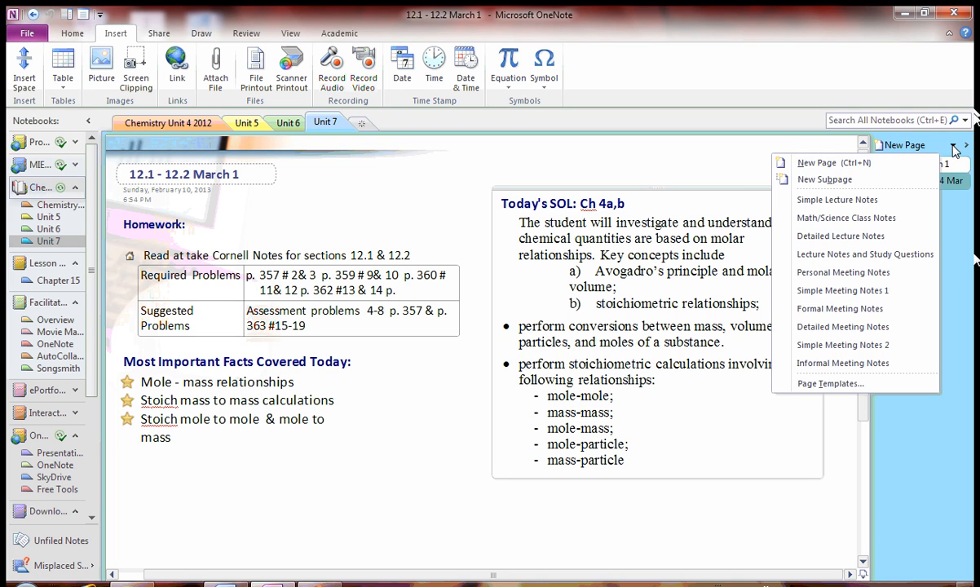
{"action": "left_click", "coordinate": [868, 390]}
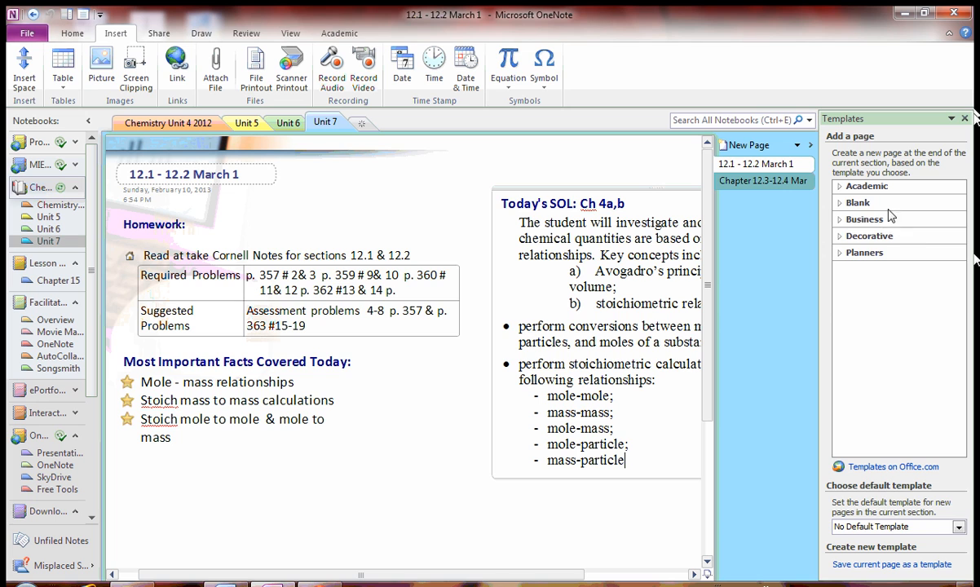
{"action": "left_click", "coordinate": [891, 189]}
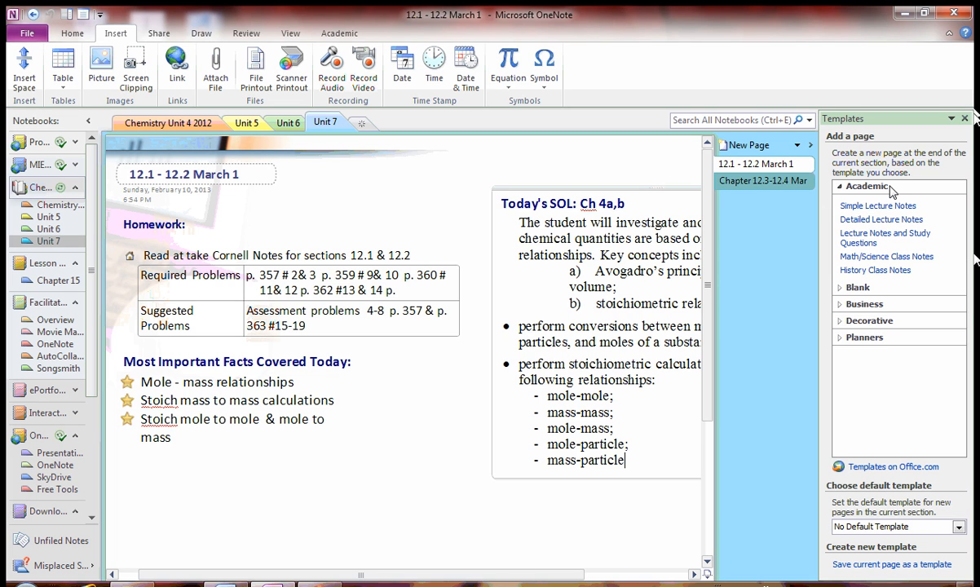
{"action": "left_click", "coordinate": [891, 210]}
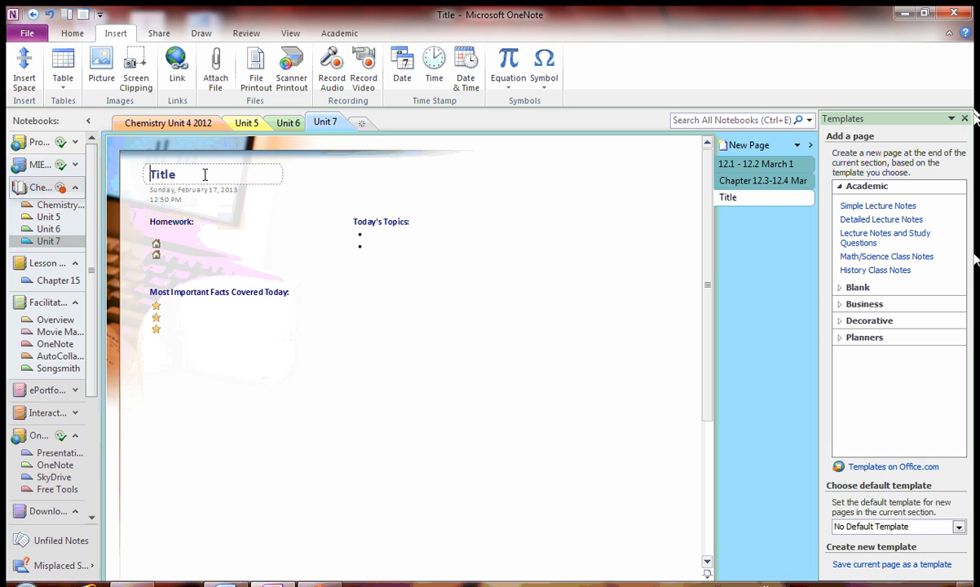
{"action": "left_click_drag", "start_coordinate": [205, 175], "coordinate": [89, 175]}
{"action": "type", "text": "Test"}
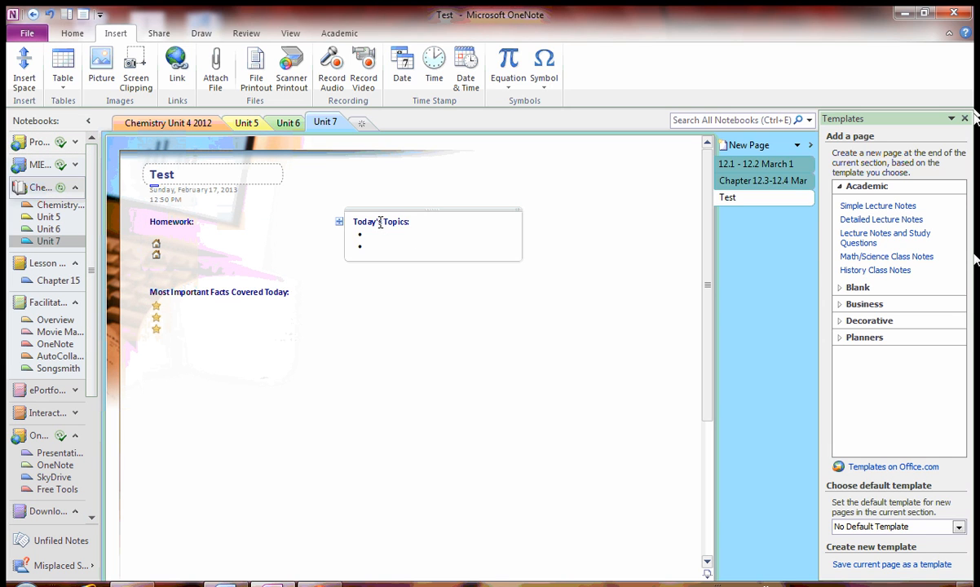
- Replace "Today's" with "SOL" in the topics heading of the Test page so it reads "SOL Topics:"
{"action": "left_click_drag", "start_coordinate": [383, 222], "coordinate": [328, 217]}
{"action": "type", "text": "SOL"}
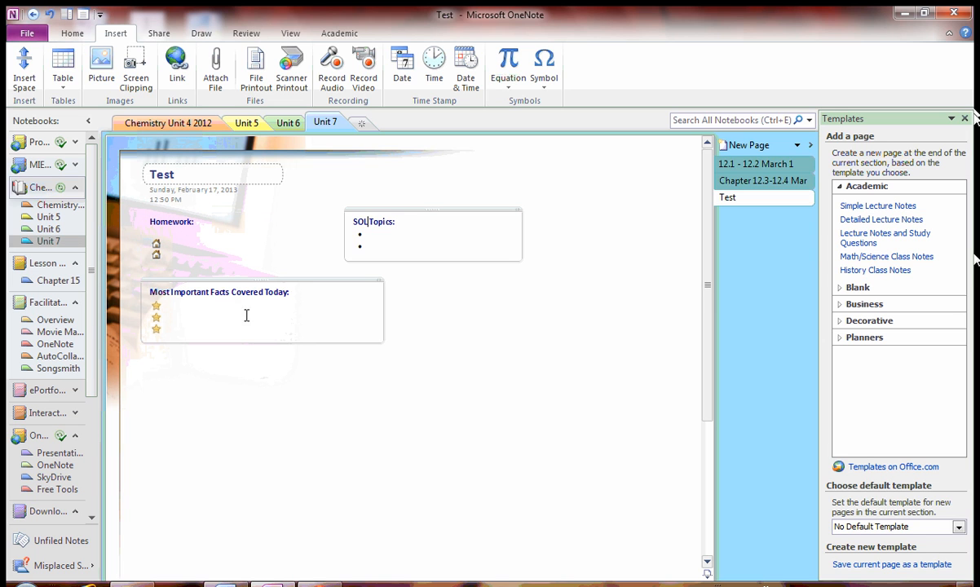
- Insert a screen clipping of the red autumn-leaf desktop background under the SOL Topics heading, and close the list of page templates
{"action": "left_click_drag", "start_coordinate": [709, 277], "coordinate": [711, 313]}
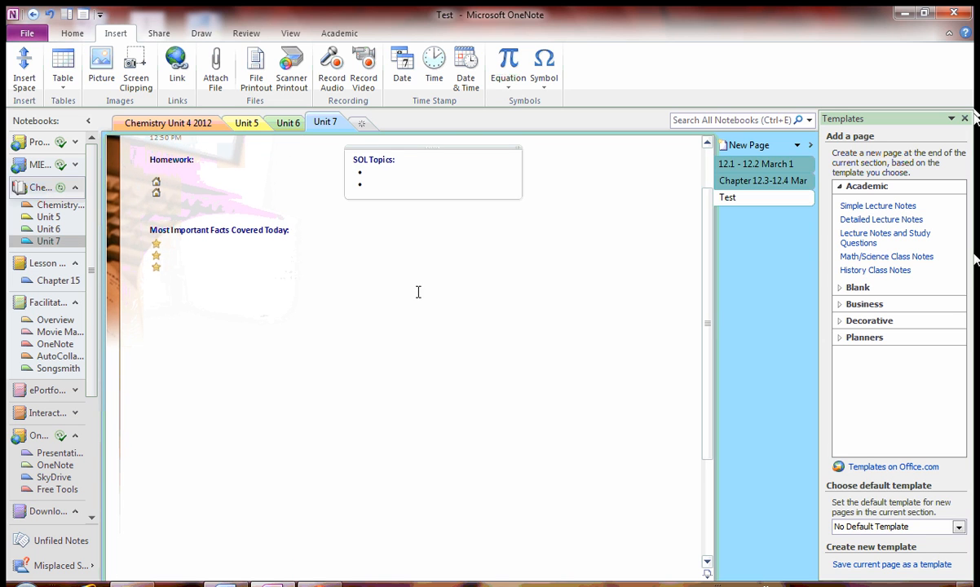
{"action": "left_click", "coordinate": [138, 72]}
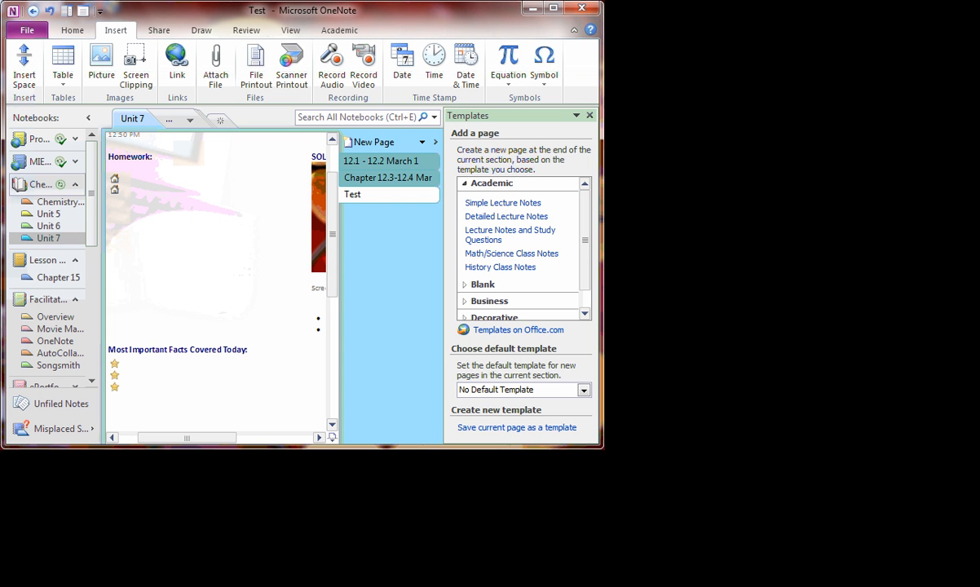
{"action": "left_click", "coordinate": [554, 9]}
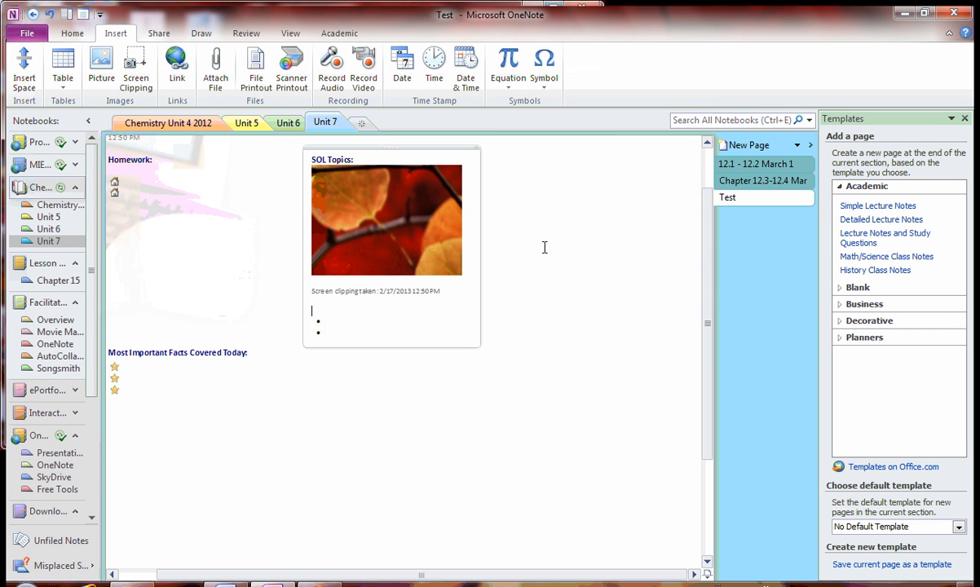
{"action": "left_click", "coordinate": [557, 257]}
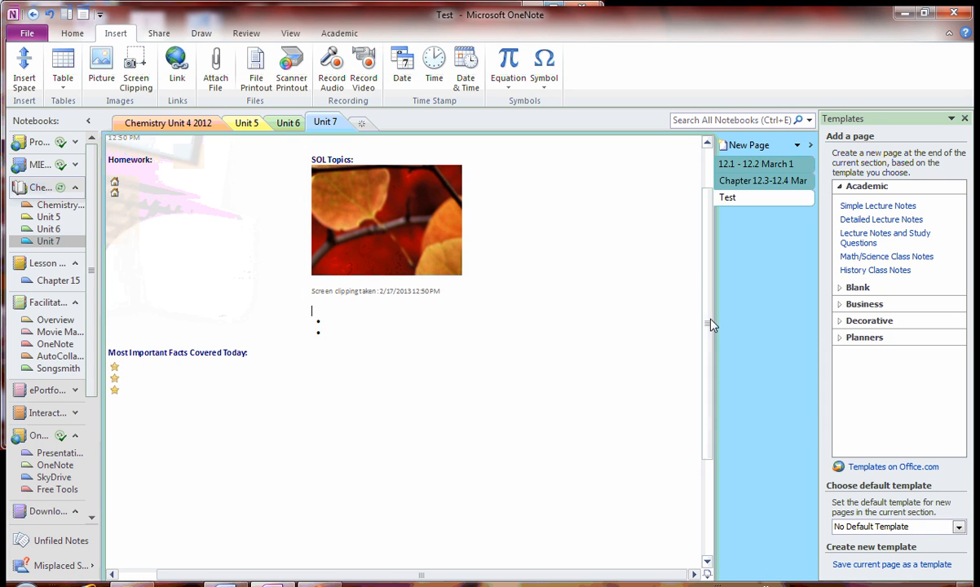
{"action": "left_click", "coordinate": [965, 119]}
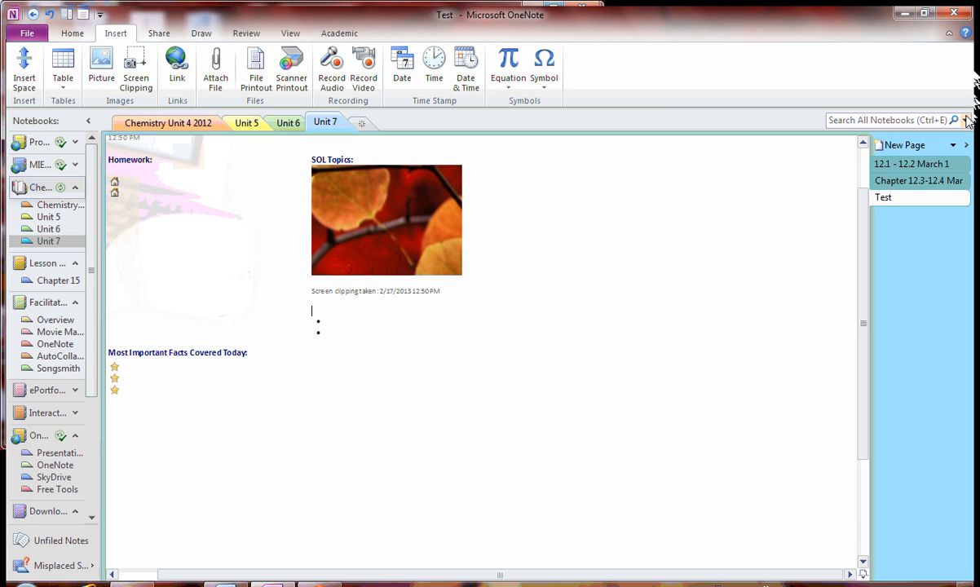
{"action": "scroll", "coordinate": [811, 266], "scroll_direction": "up", "scroll_amount": 2}
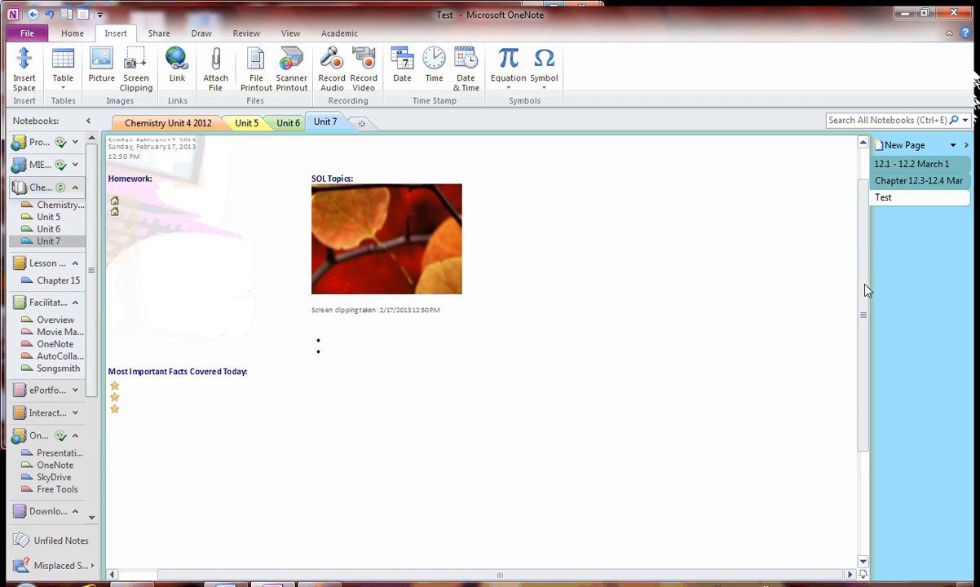